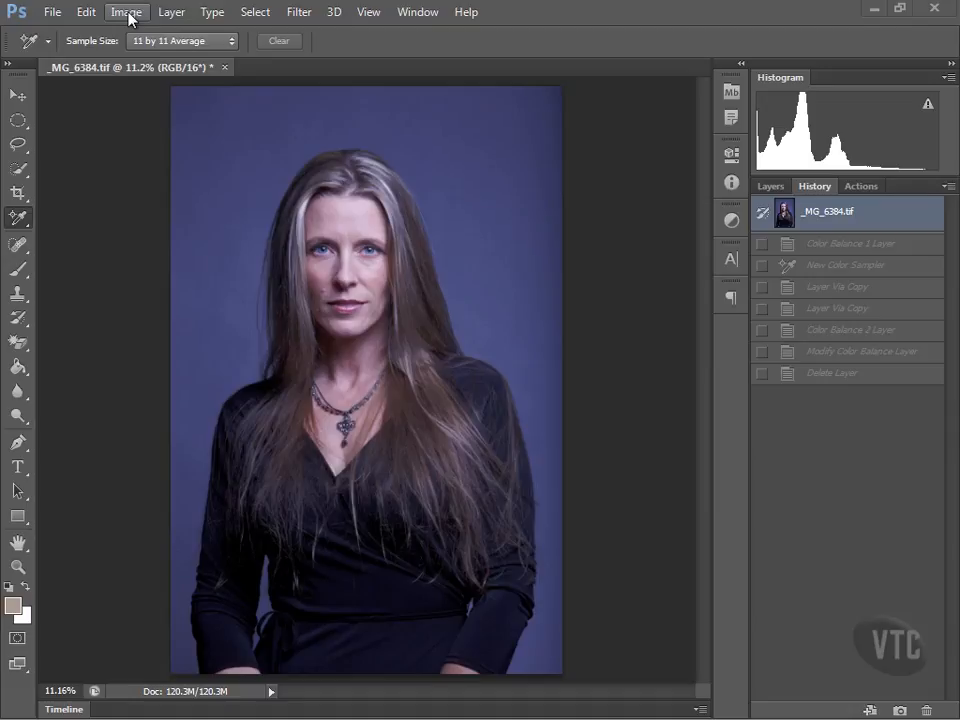
{"action": "left_click", "coordinate": [127, 13]}
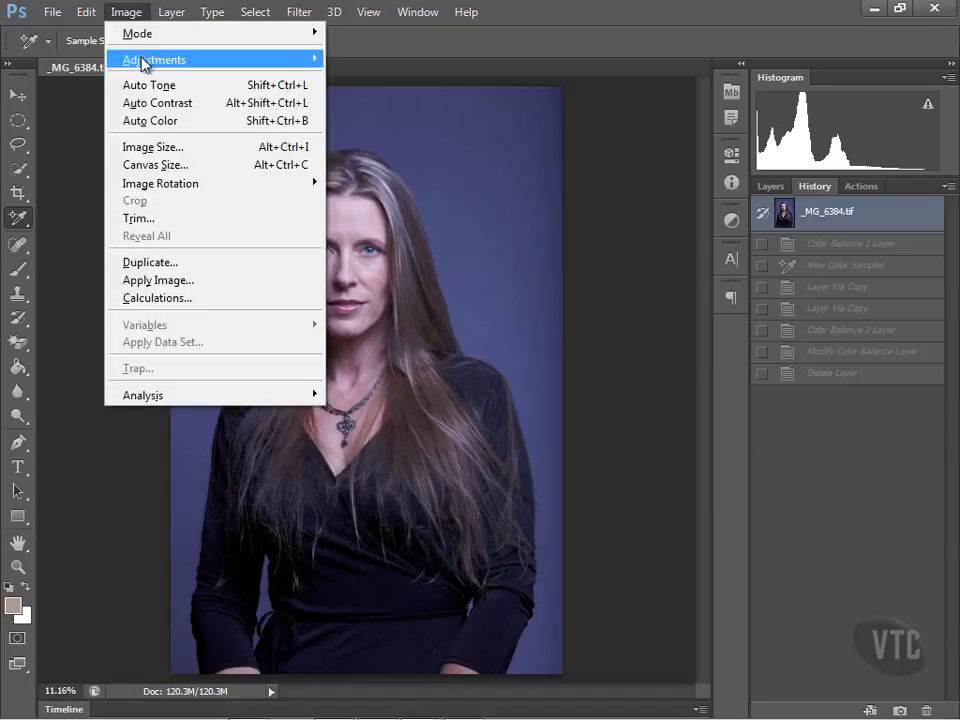
{"action": "mouse_move", "coordinate": [143, 63]}
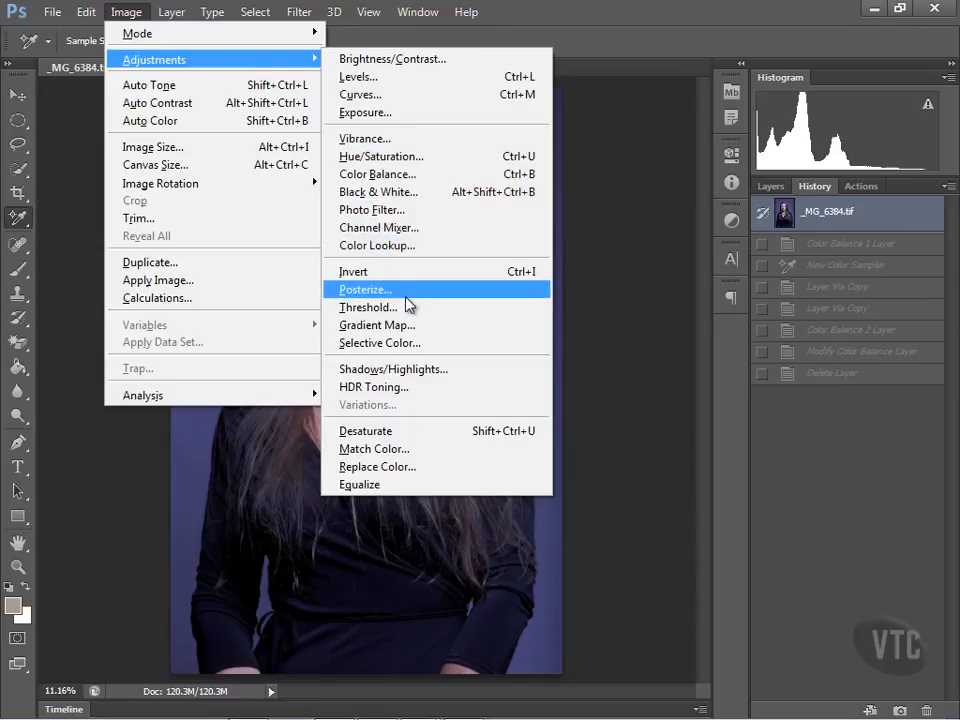
{"action": "left_click", "coordinate": [411, 185]}
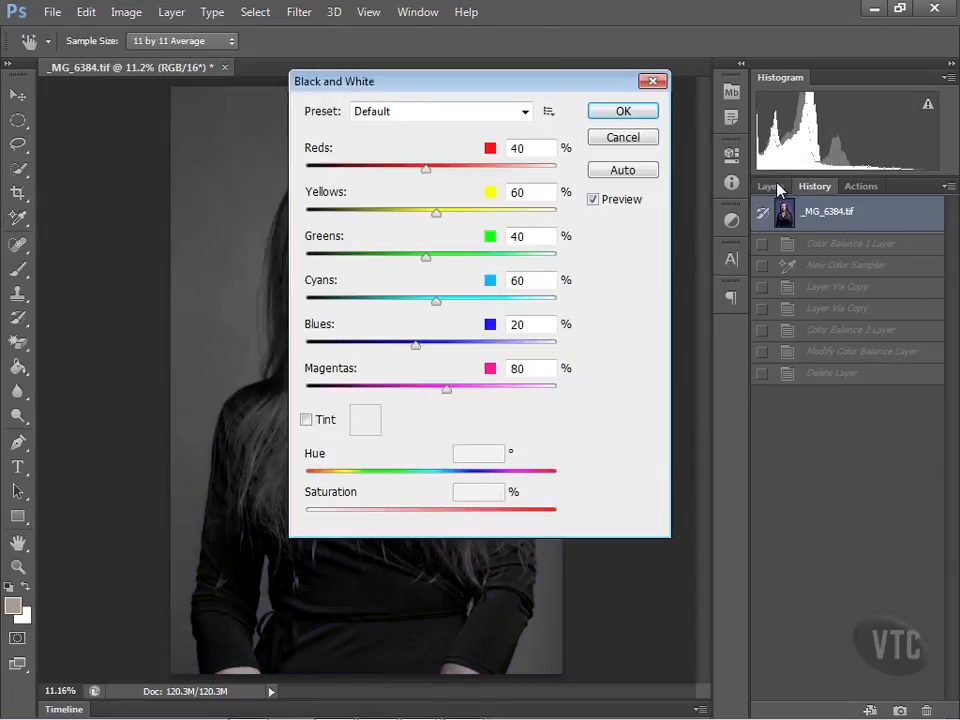
{"action": "left_click", "coordinate": [772, 187]}
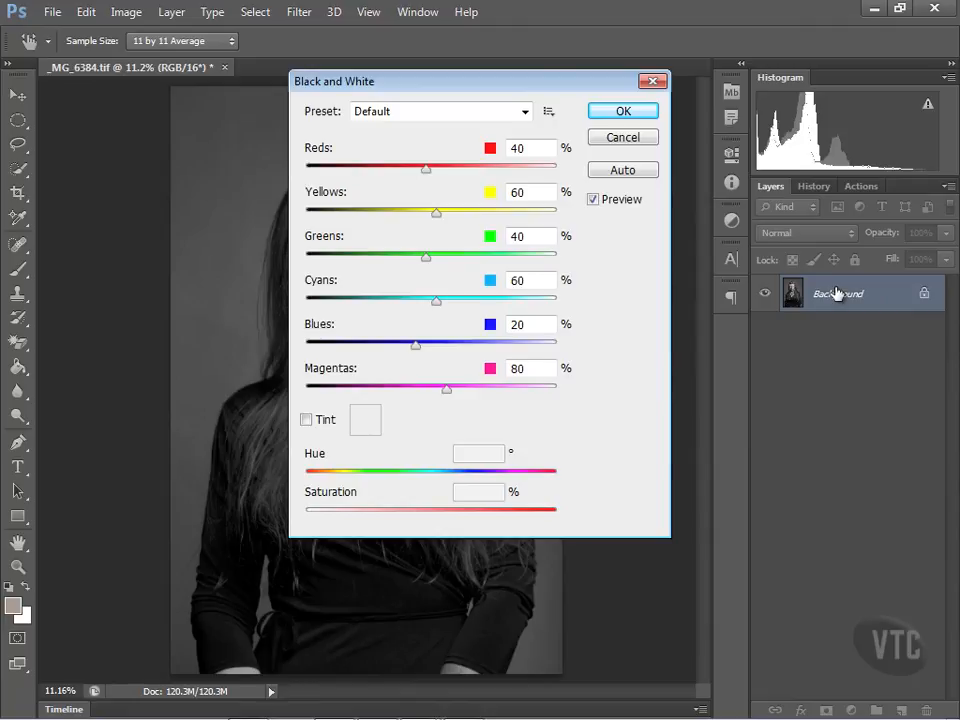
{"action": "left_click", "coordinate": [816, 188]}
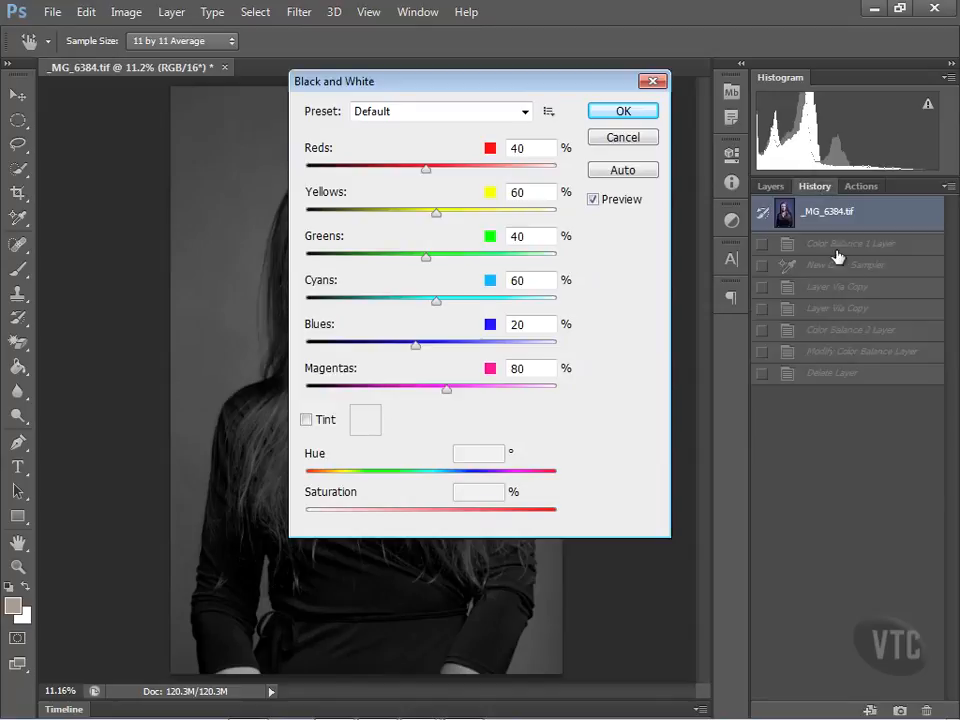
{"action": "left_click", "coordinate": [771, 188]}
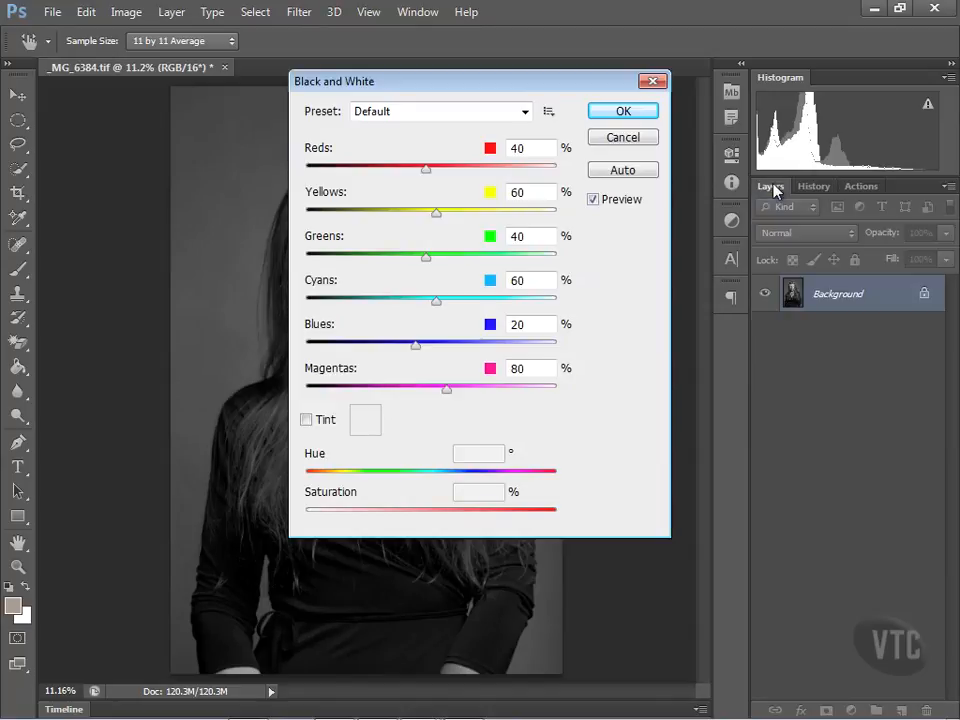
{"action": "left_click", "coordinate": [624, 139]}
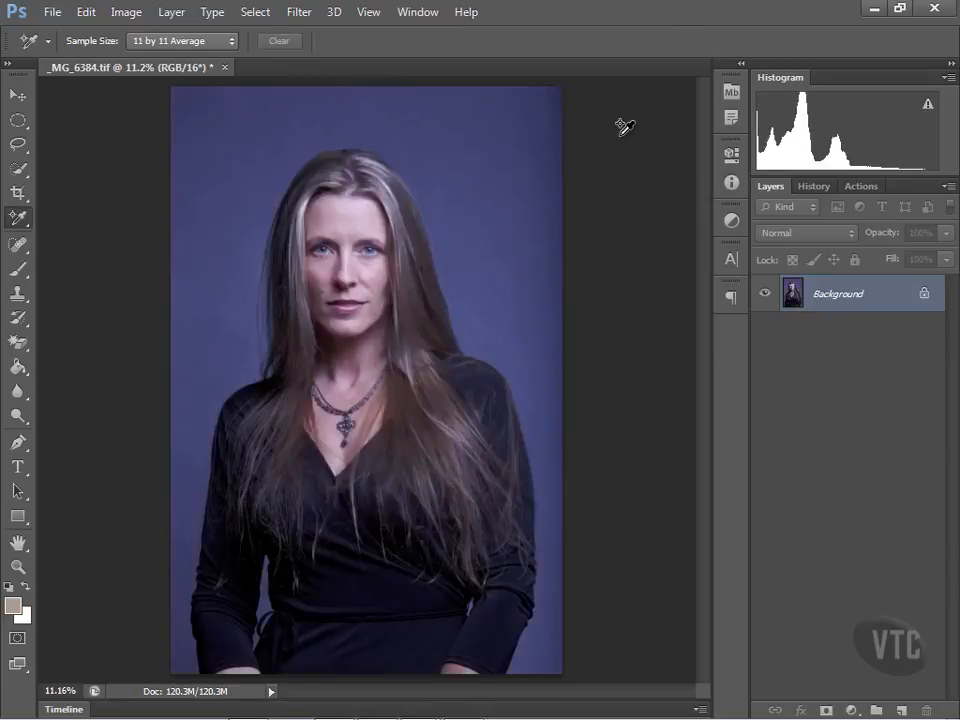
Add a Color Balance adjustment layer above the Background and dock the Info panel alongside the Histogram
{"action": "left_click", "coordinate": [731, 222]}
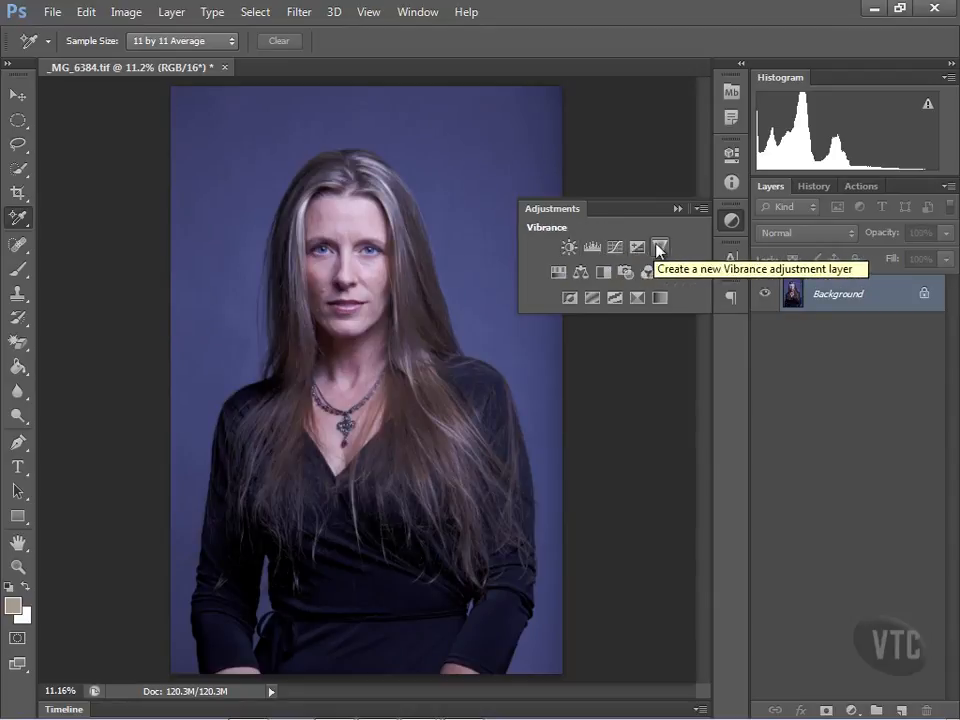
{"action": "left_click", "coordinate": [581, 273]}
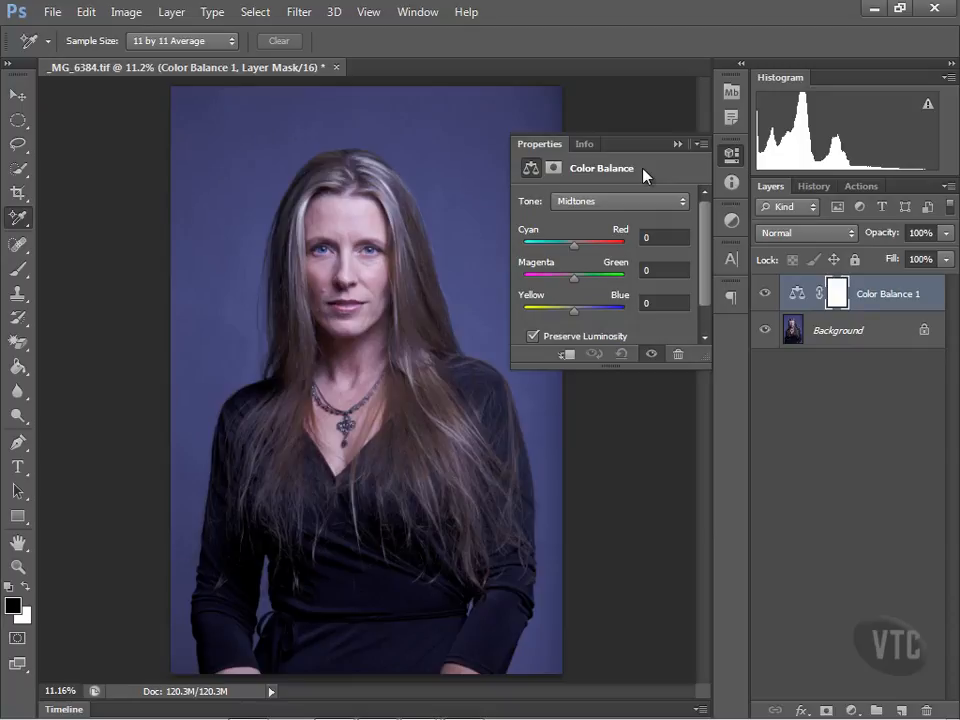
{"action": "left_click", "coordinate": [585, 145]}
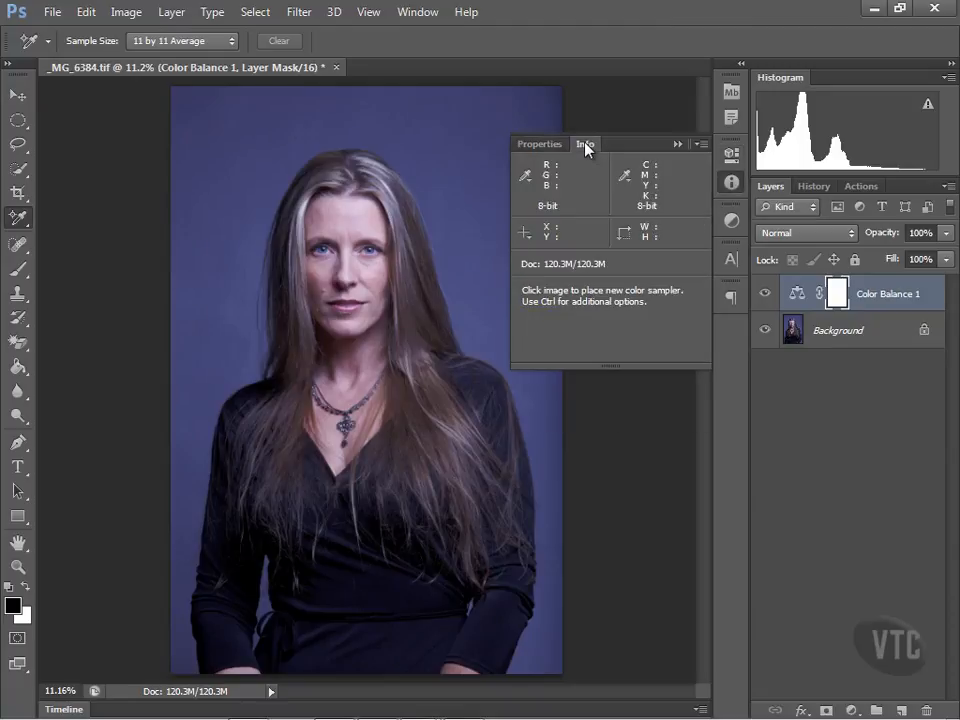
{"action": "left_click_drag", "start_coordinate": [585, 147], "coordinate": [834, 88]}
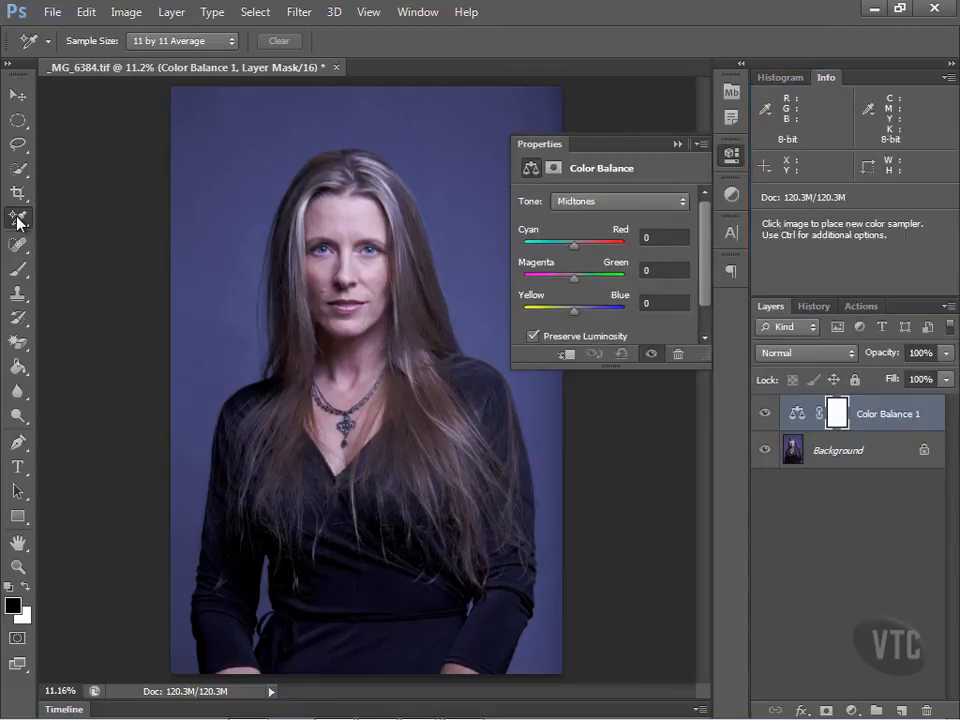
Place a Color Sampler point on the backdrop just above the shoulder on the image's left side
{"action": "left_click", "coordinate": [18, 219]}
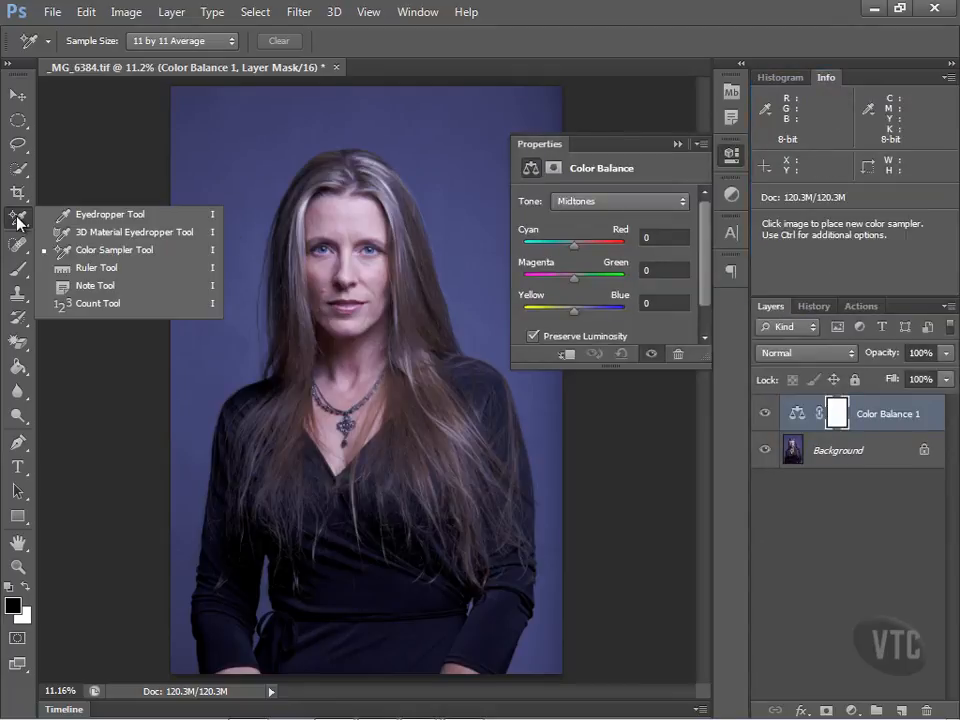
{"action": "left_click", "coordinate": [78, 252]}
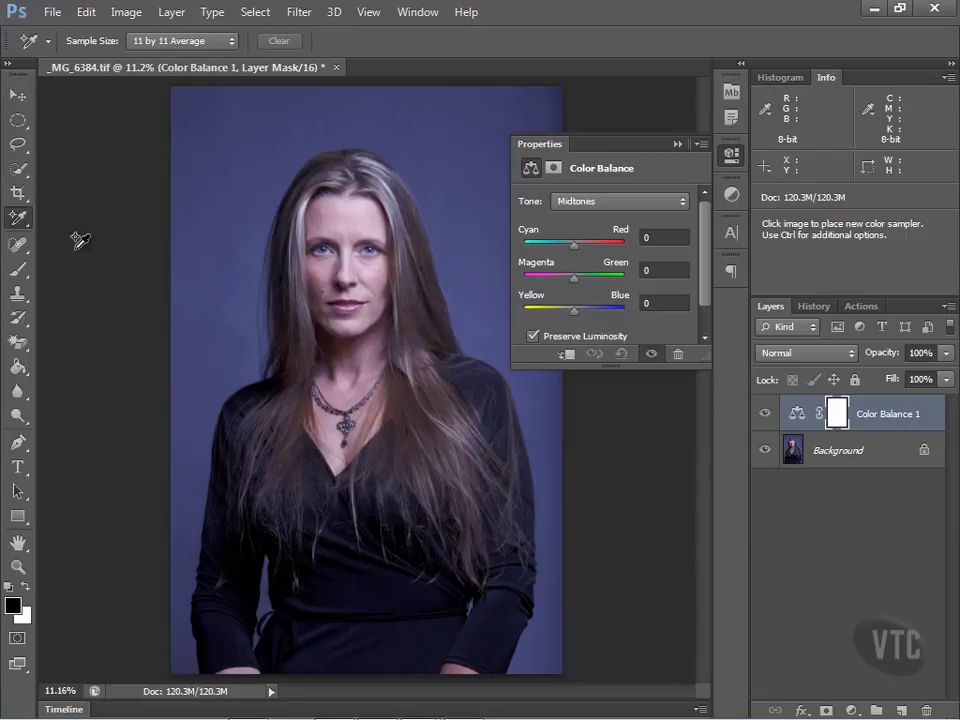
{"action": "left_click", "coordinate": [241, 363]}
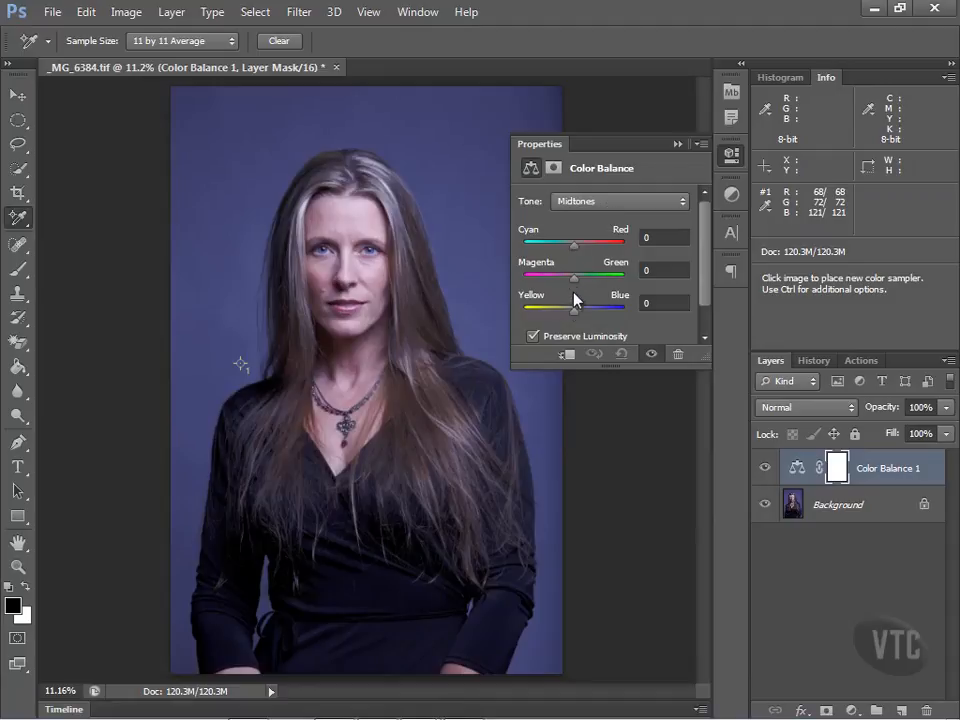
Shift the Color Balance midtones to -81 on Yellow–Blue and -6 on Magenta–Green
{"action": "left_click_drag", "start_coordinate": [574, 320], "coordinate": [557, 317]}
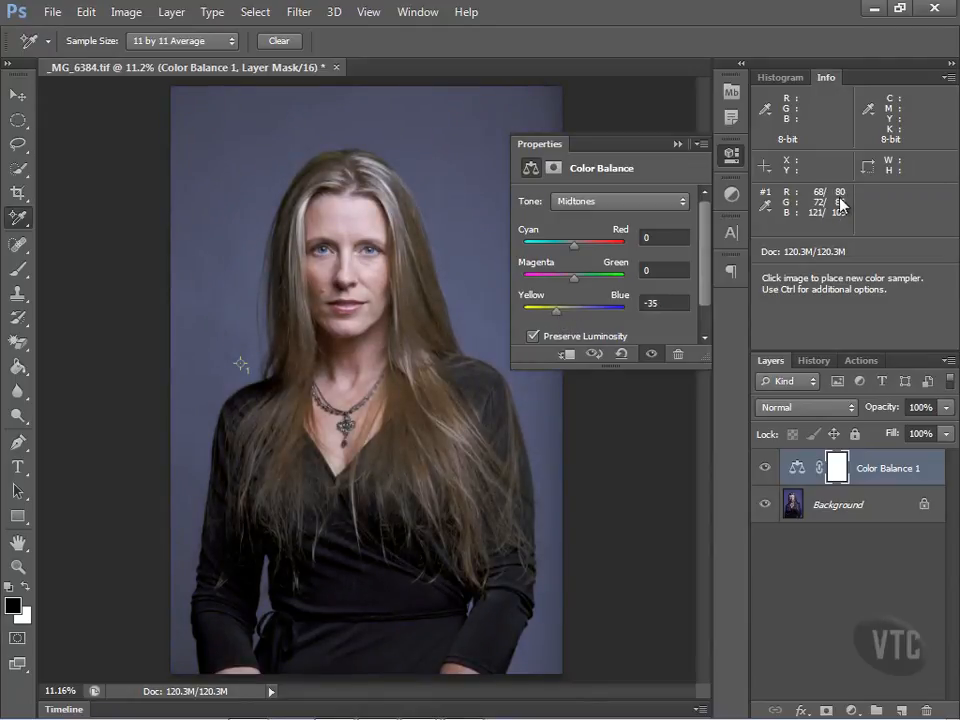
{"action": "left_click_drag", "start_coordinate": [556, 316], "coordinate": [539, 314]}
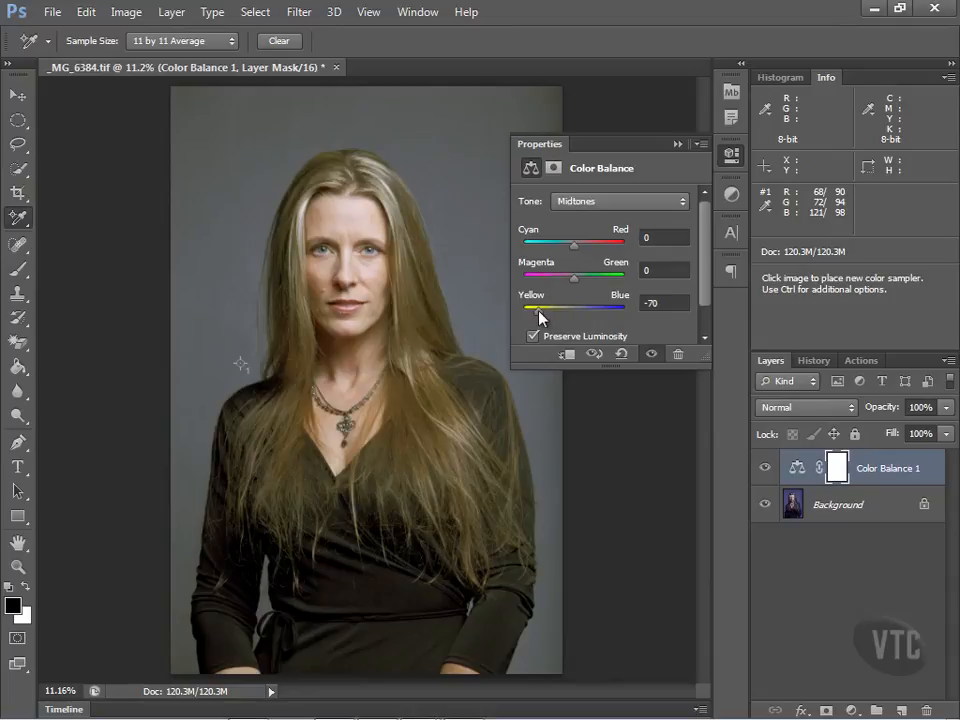
{"action": "left_click_drag", "start_coordinate": [538, 311], "coordinate": [530, 312]}
{"action": "mouse_move", "coordinate": [573, 279]}
{"action": "left_mouse_down"}
{"action": "mouse_move", "coordinate": [565, 279]}
{"action": "mouse_move", "coordinate": [572, 285]}
{"action": "left_mouse_up"}
{"action": "left_click_drag", "start_coordinate": [531, 312], "coordinate": [533, 313]}
Fine-tune the midtones' Magenta–Green balance to -12
{"action": "left_click", "coordinate": [646, 270]}
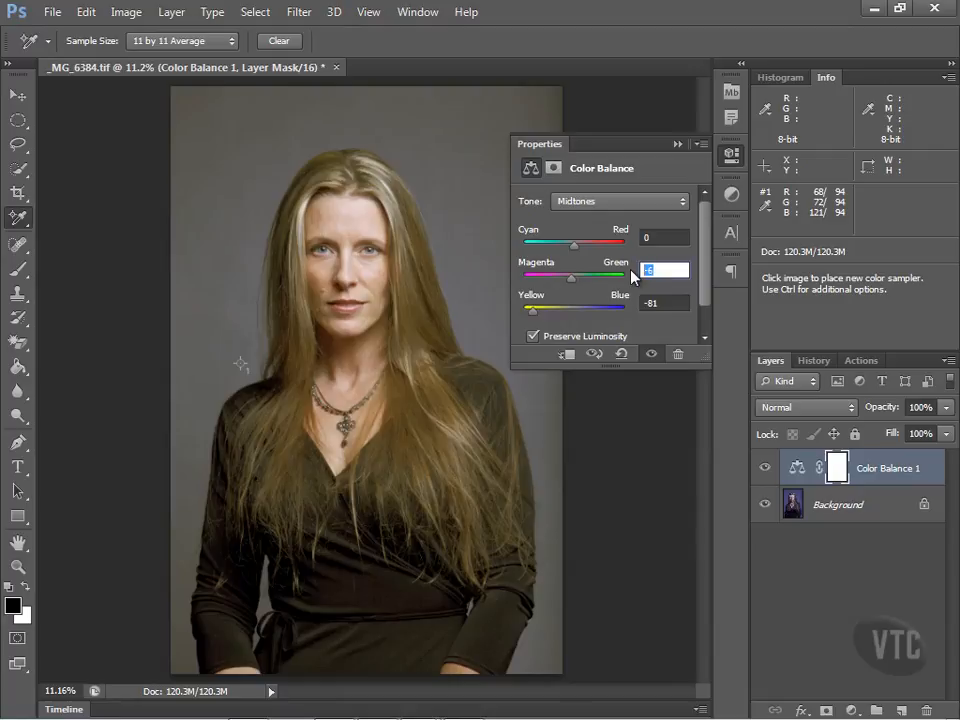
{"action": "type", "text": "-7"}
{"action": "type", "text": "8"}
{"action": "key", "text": "BackSpace"}
{"action": "type", "text": "9"}
{"action": "key", "text": "BackSpace"}
{"action": "type", "text": "10"}
{"action": "key", "text": "BackSpace"}
{"action": "type", "text": "1"}
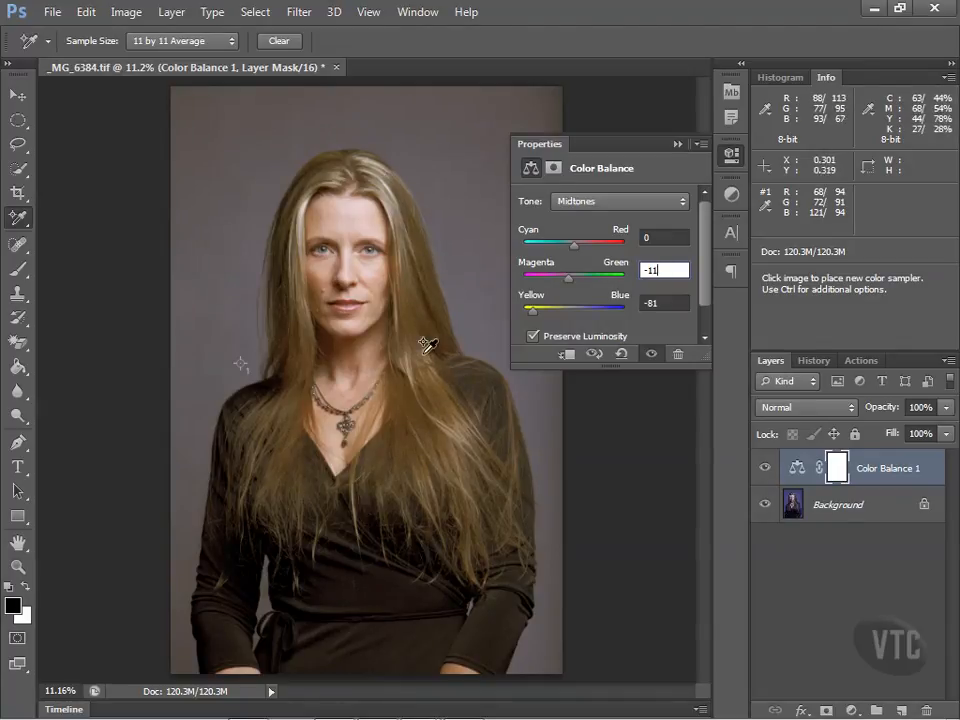
{"action": "key", "text": "Down"}
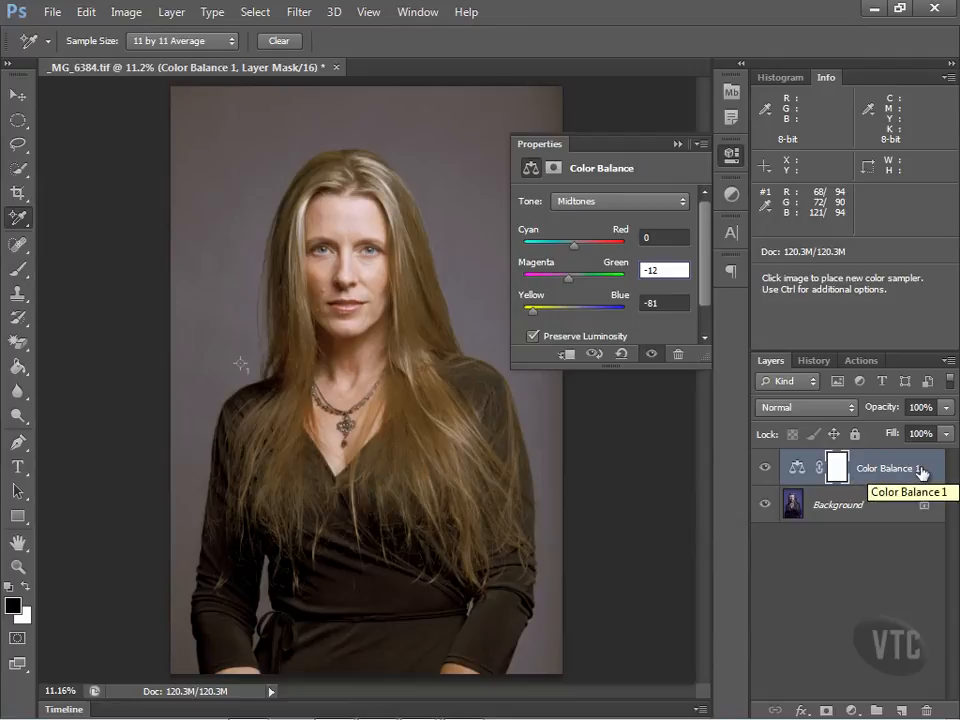
Add a Black & White adjustment layer above Color Balance 1 with Reds at 50 and Yellows at 102
{"action": "left_click", "coordinate": [731, 194]}
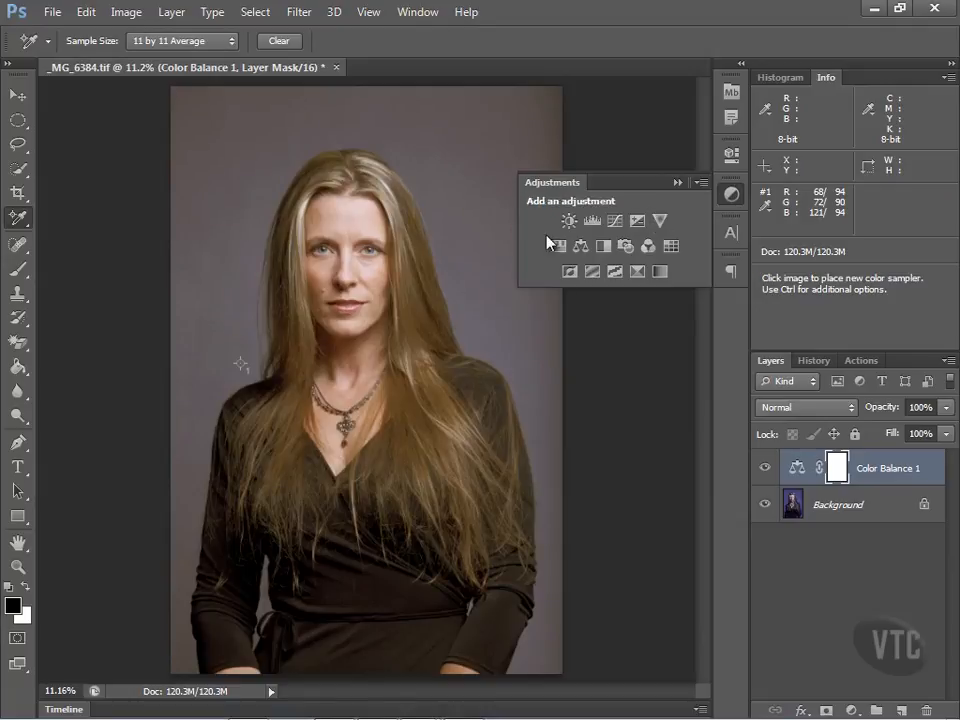
{"action": "left_click", "coordinate": [605, 248]}
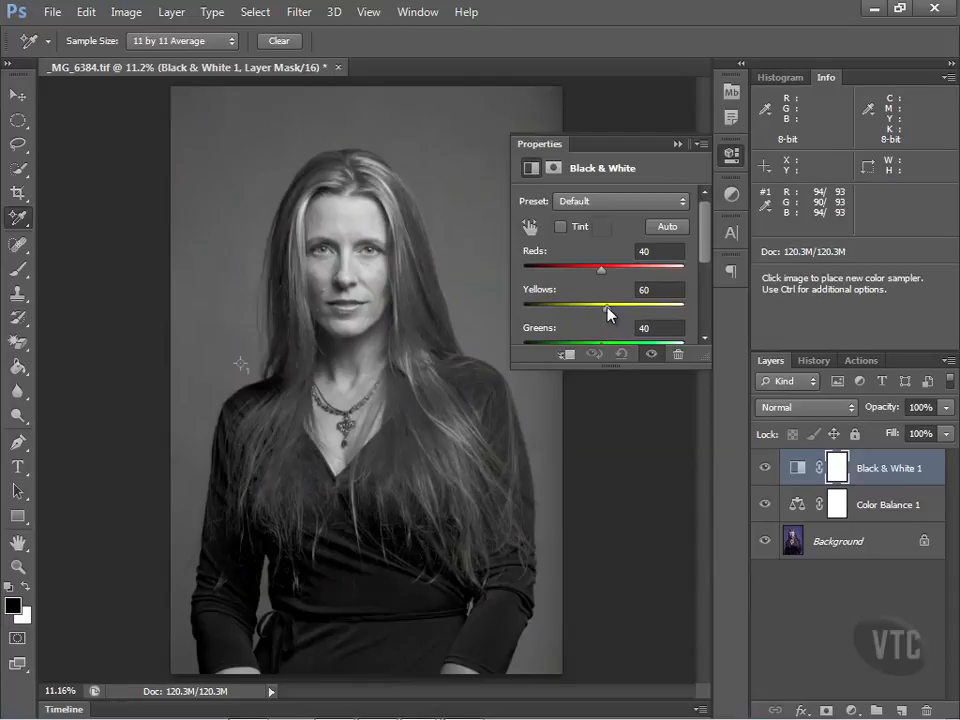
{"action": "left_click_drag", "start_coordinate": [608, 316], "coordinate": [620, 317]}
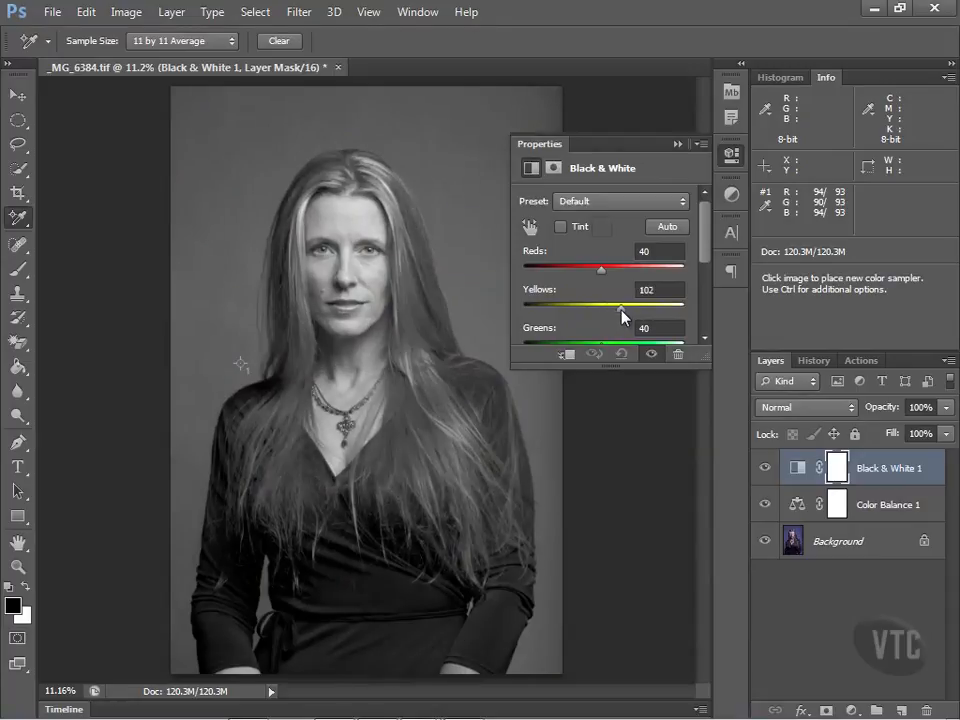
{"action": "mouse_move", "coordinate": [601, 270]}
{"action": "left_mouse_down"}
{"action": "mouse_move", "coordinate": [617, 271]}
{"action": "mouse_move", "coordinate": [604, 270]}
{"action": "left_mouse_up"}
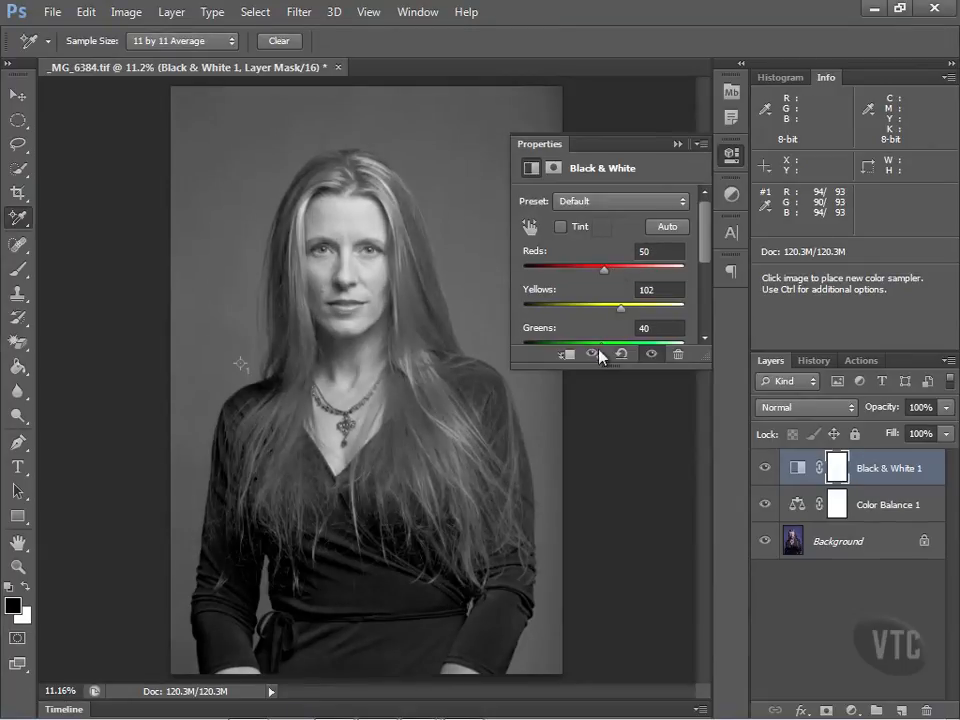
{"action": "mouse_move", "coordinate": [621, 311]}
{"action": "left_mouse_down"}
{"action": "mouse_move", "coordinate": [611, 311]}
{"action": "mouse_move", "coordinate": [628, 311]}
{"action": "mouse_move", "coordinate": [622, 316]}
{"action": "left_mouse_up"}
On the Color Balance 1 layer, set the midtones to -39 on Cyan–Red and -50 on Yellow–Blue
{"action": "left_click", "coordinate": [885, 505]}
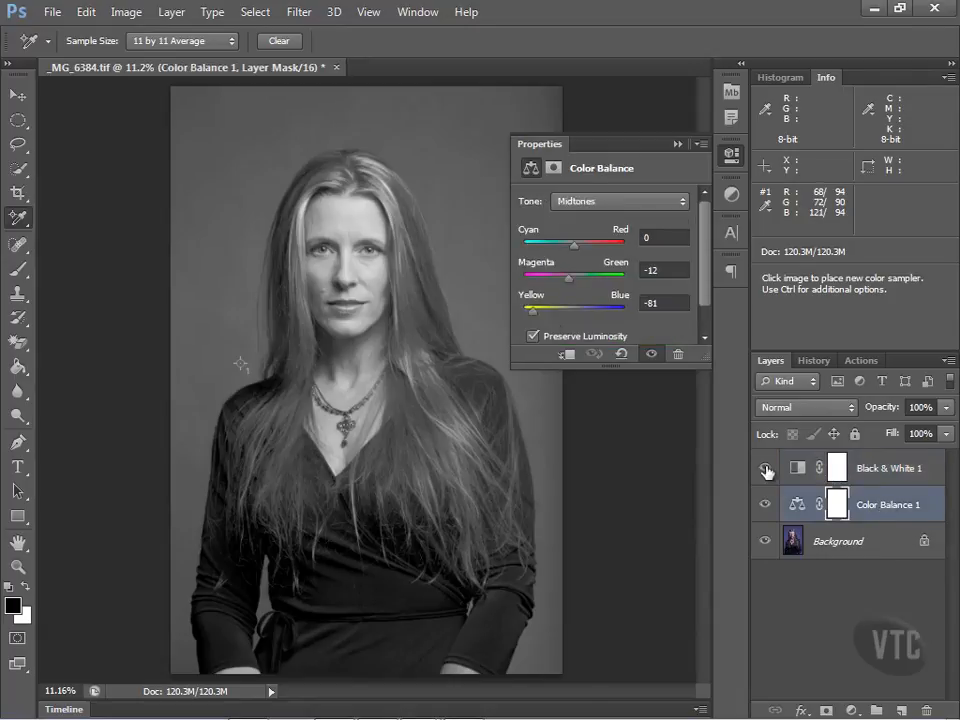
{"action": "mouse_move", "coordinate": [574, 245]}
{"action": "left_mouse_down"}
{"action": "mouse_move", "coordinate": [590, 248]}
{"action": "mouse_move", "coordinate": [556, 250]}
{"action": "left_mouse_up"}
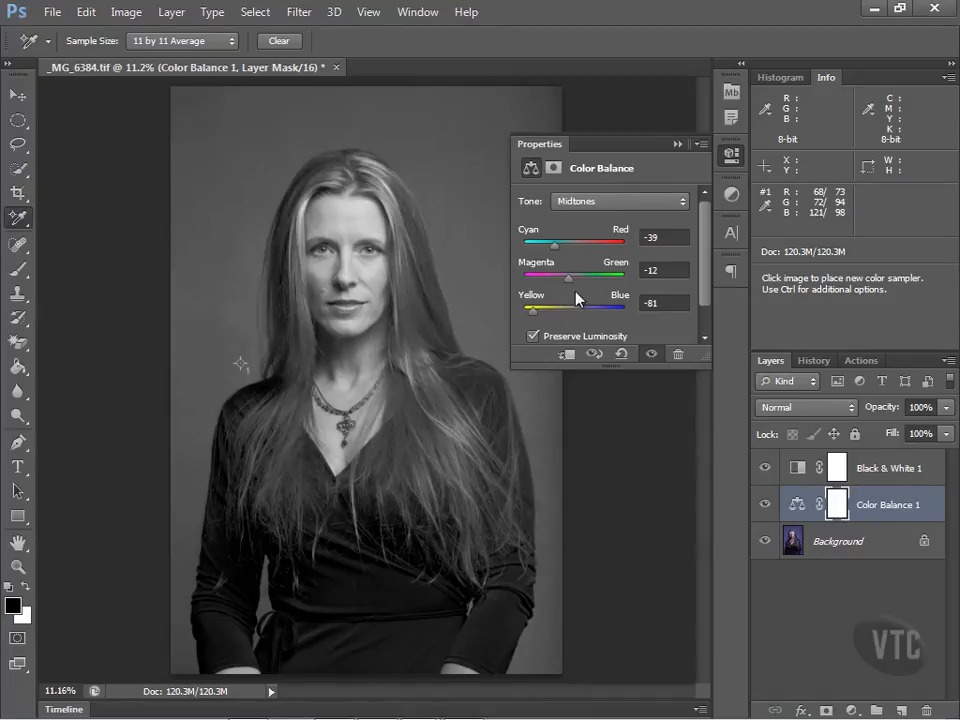
{"action": "left_click_drag", "start_coordinate": [532, 309], "coordinate": [549, 309]}
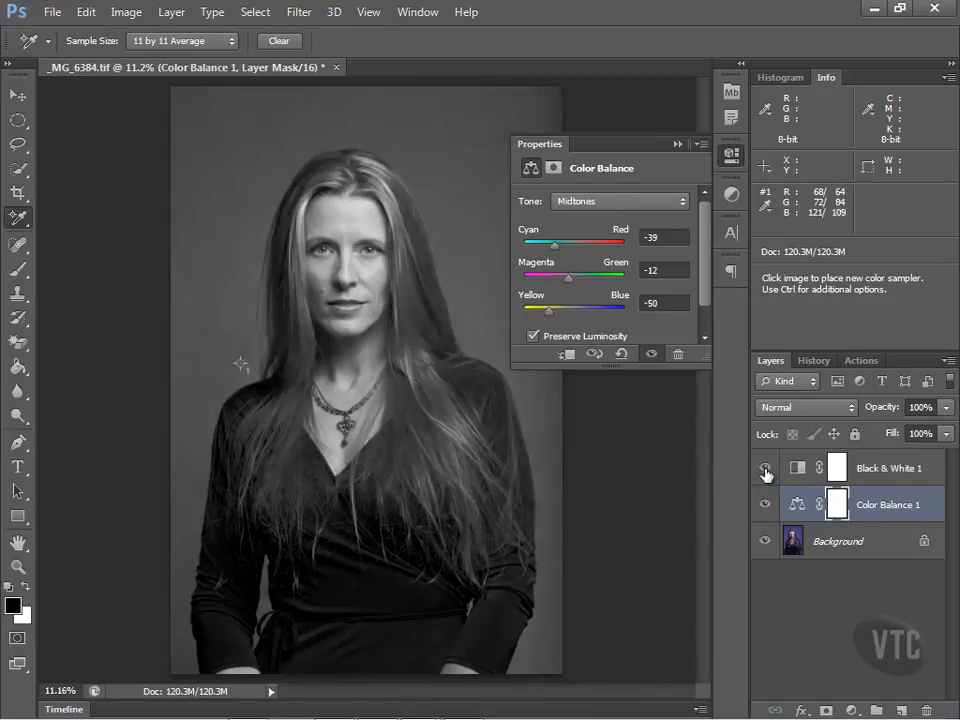
Toggle the Black & White 1 layer's visibility to compare, and set its Yellows to 149 and Reds to 178
{"action": "left_click", "coordinate": [868, 467]}
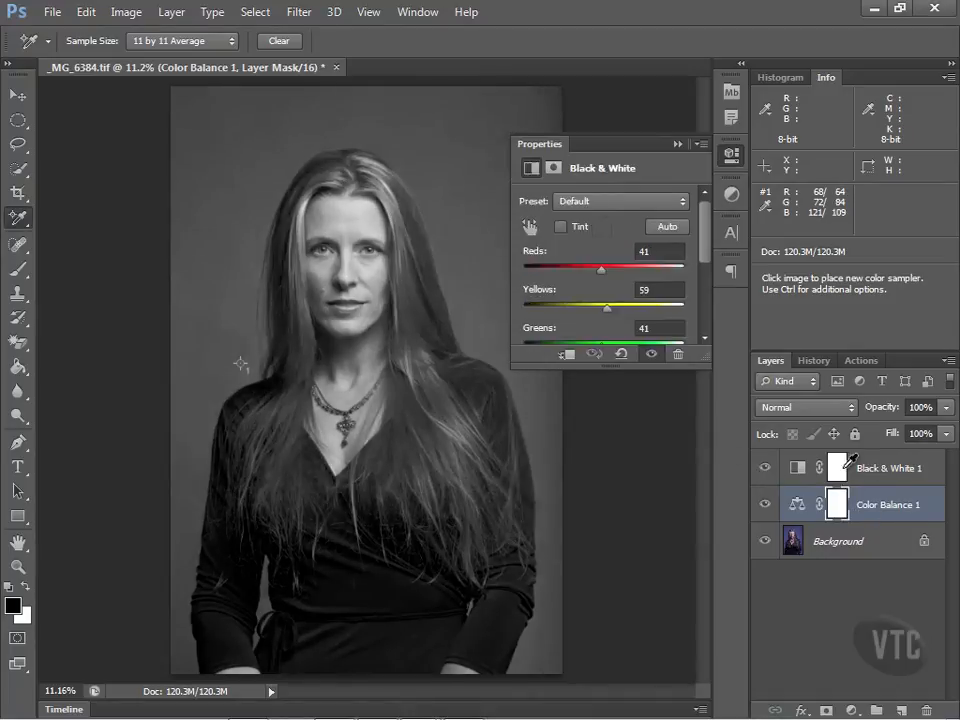
{"action": "left_click", "coordinate": [765, 470]}
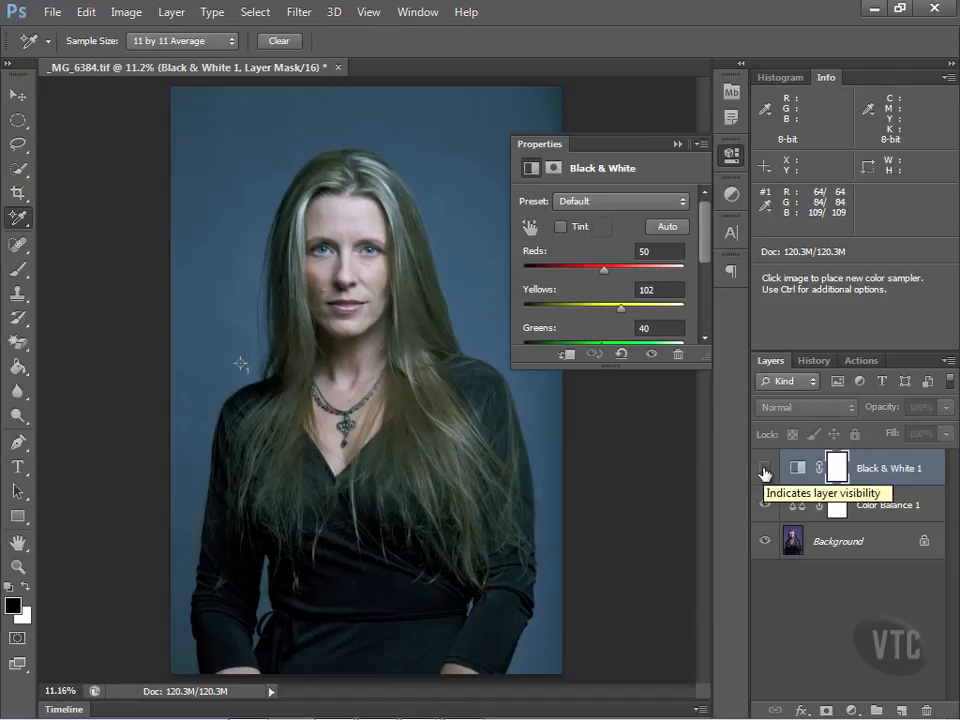
{"action": "left_click", "coordinate": [765, 470]}
{"action": "left_click_drag", "start_coordinate": [621, 307], "coordinate": [636, 311]}
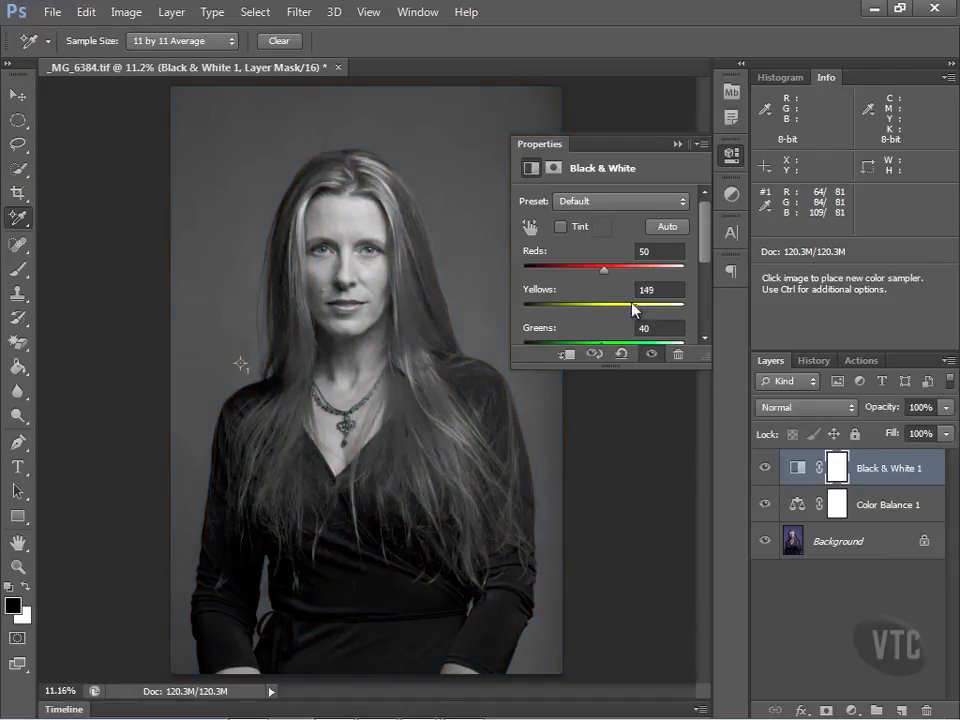
{"action": "left_click_drag", "start_coordinate": [603, 268], "coordinate": [645, 271]}
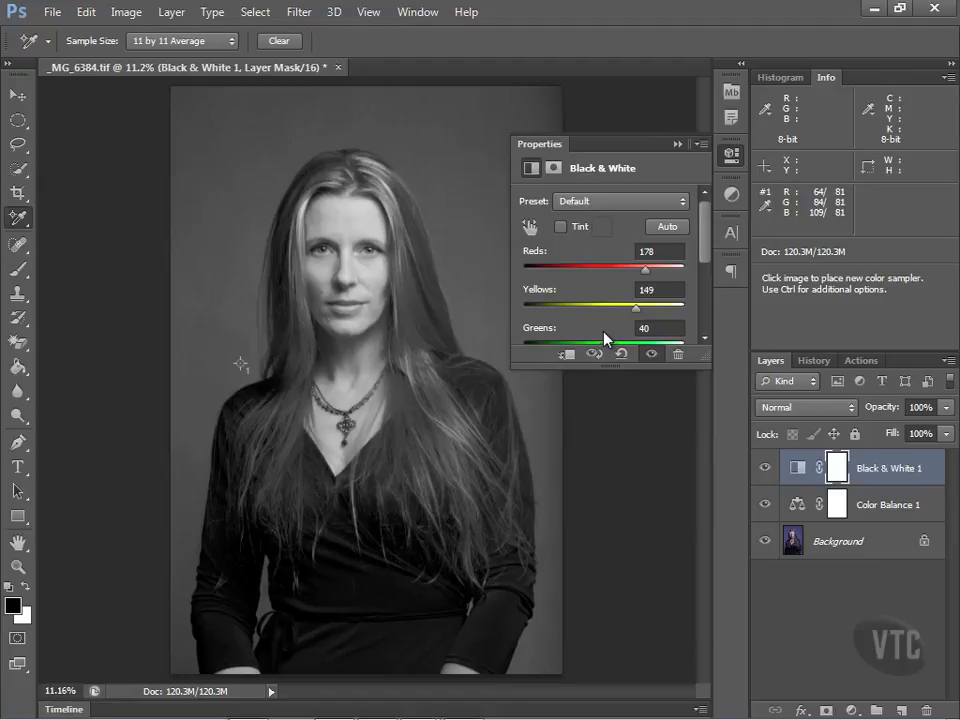
{"action": "left_click", "coordinate": [678, 145]}
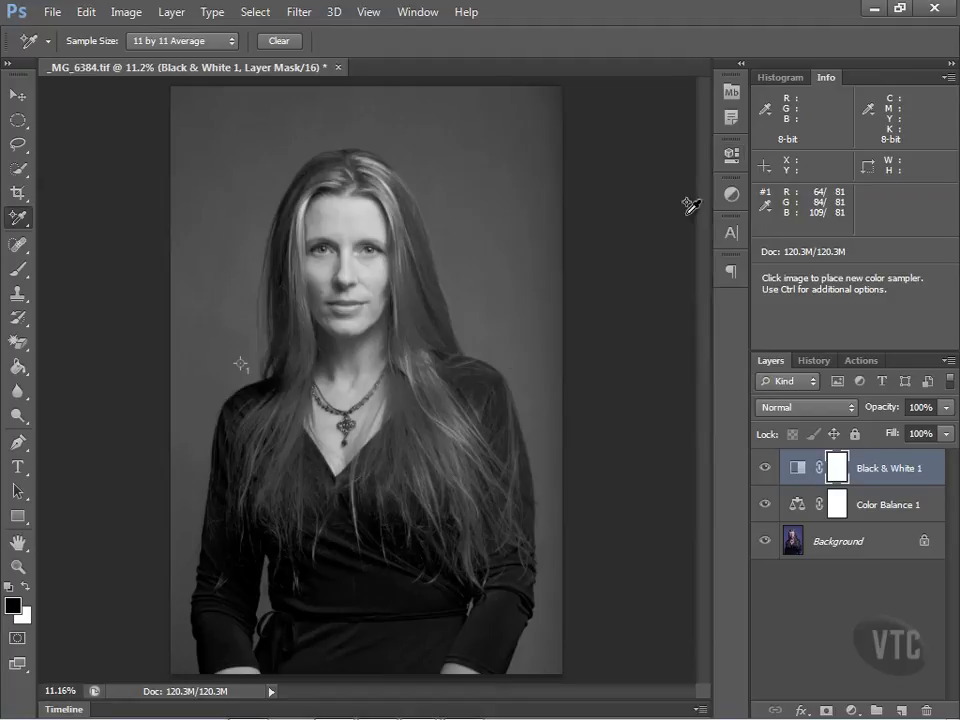